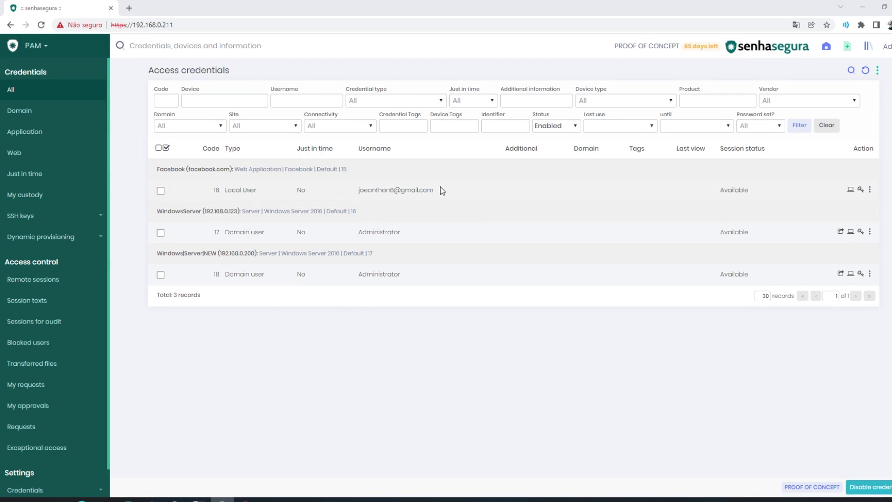
Open the list of web sessions parameters in the access settings.
left_click_drag(442, 191, 357, 191)
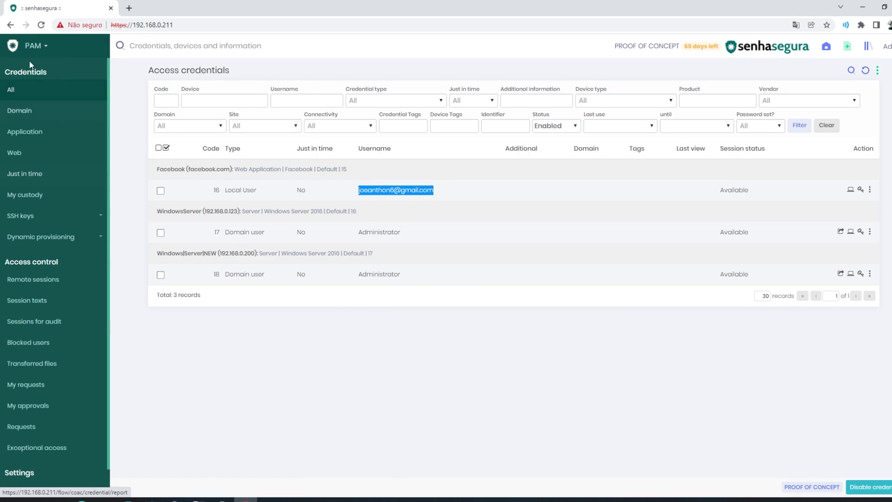
scroll(31, 353, "down", 1)
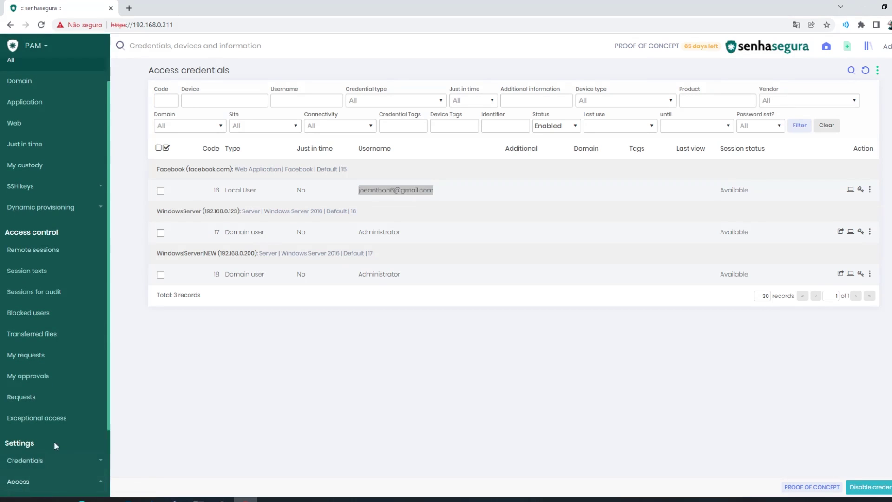
left_click(29, 483)
scroll(46, 446, "down", 5)
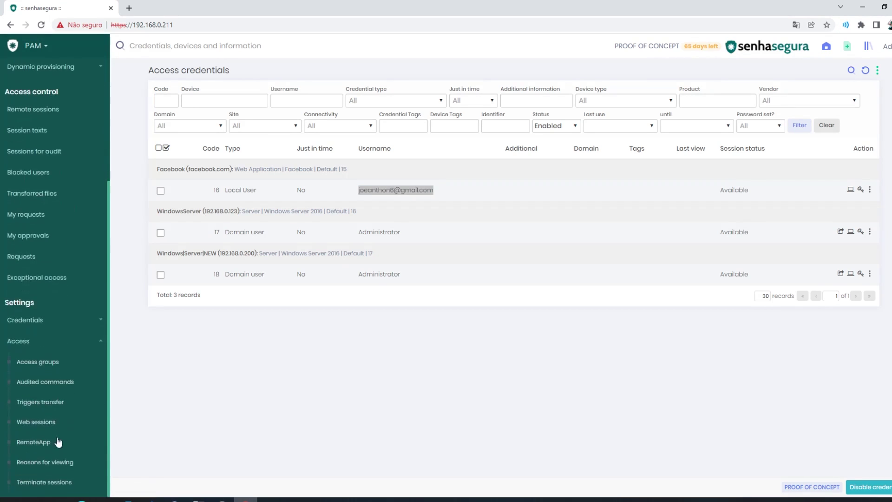
left_click(39, 423)
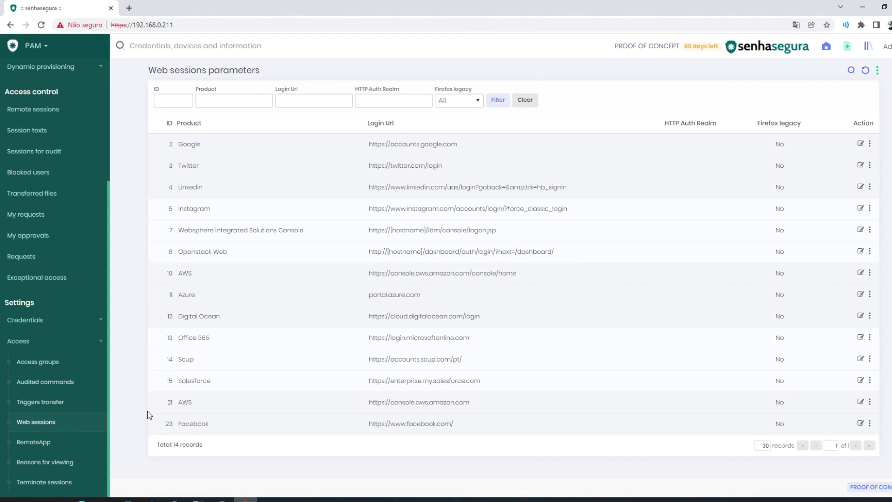
left_click(878, 70)
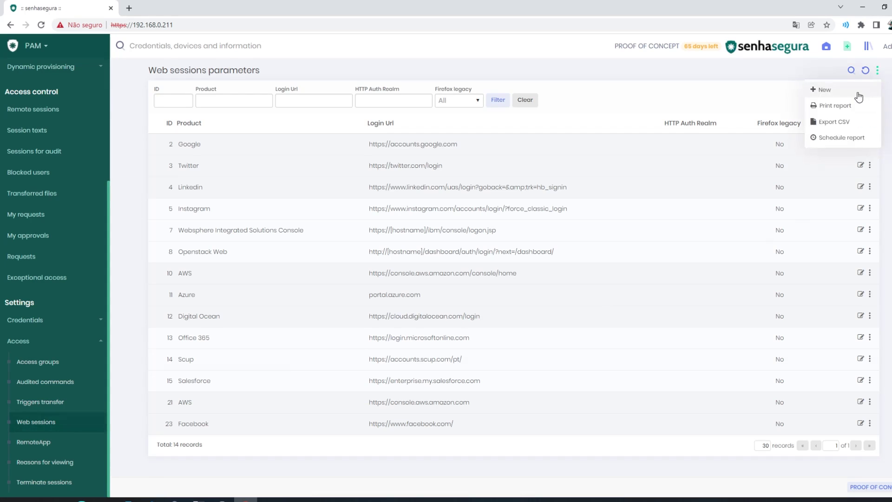
left_click(889, 152)
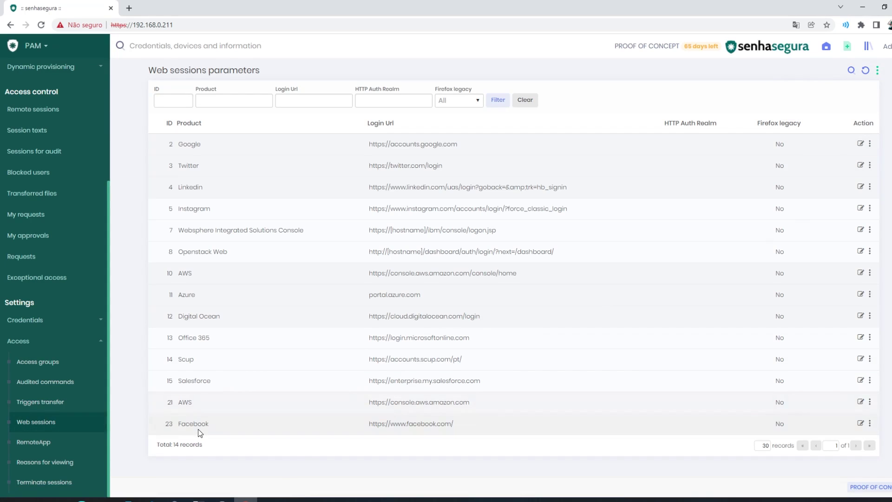
Open the Facebook web session parameters for editing and widen their window to show the full settings table.
left_click(861, 424)
left_click_drag(189, 153, 275, 141)
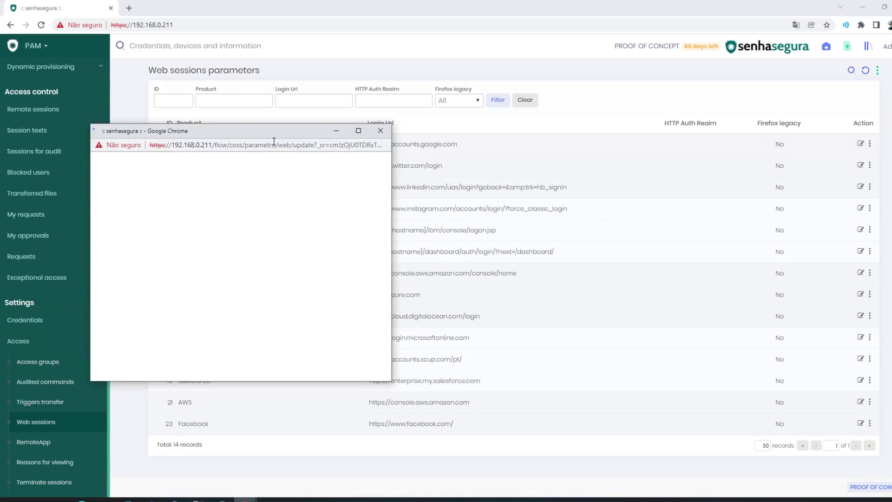
left_click(426, 143)
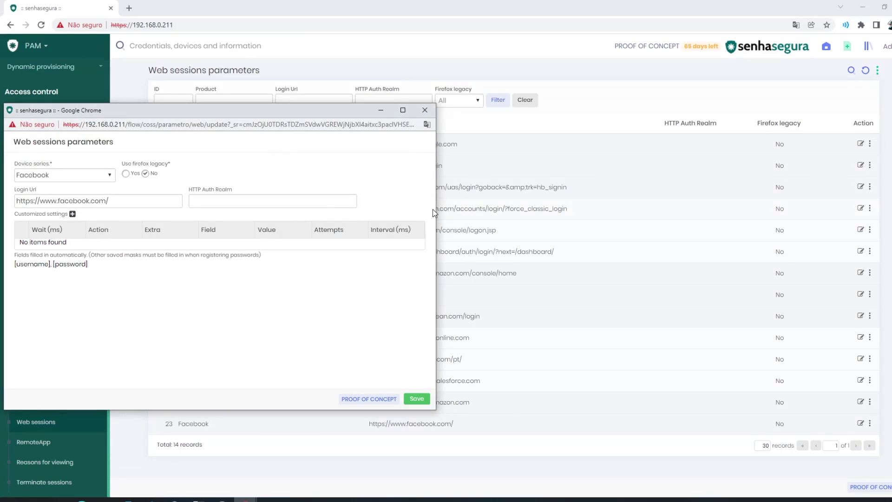
left_click_drag(433, 209, 756, 265)
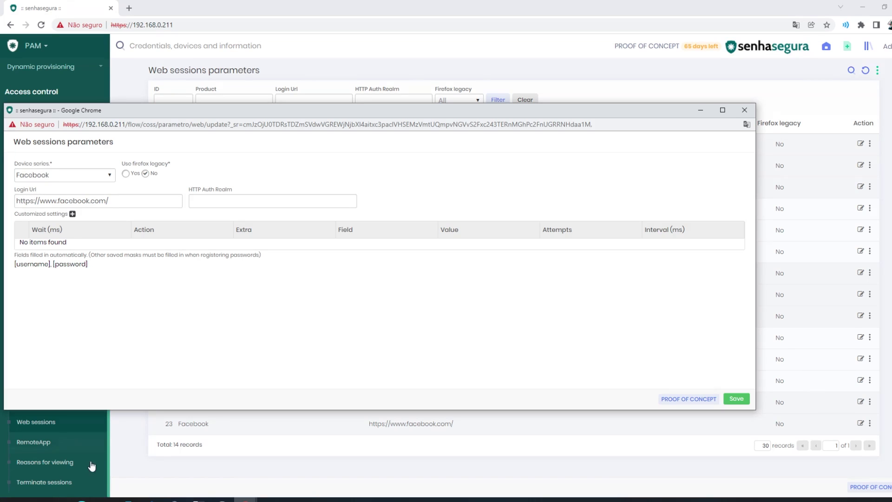
Switch to the Facebook login page in Edge and inspect the HTML of the email or phone number field.
left_click(82, 499)
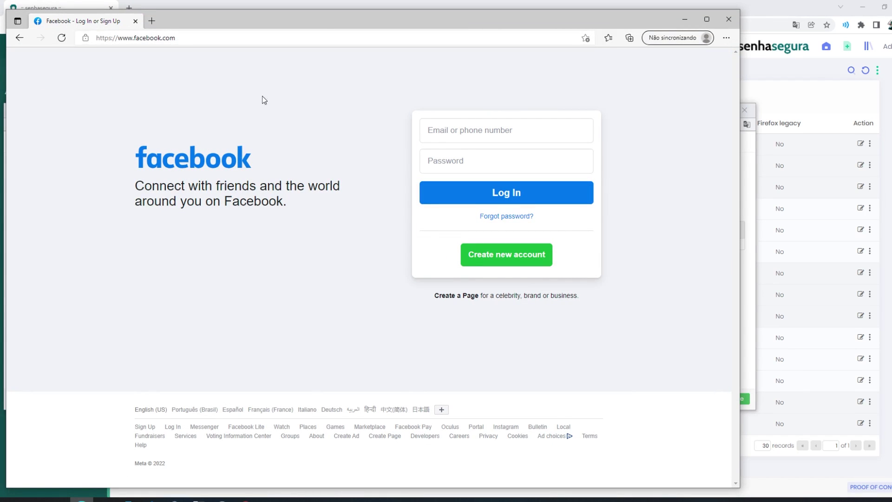
left_click(684, 19)
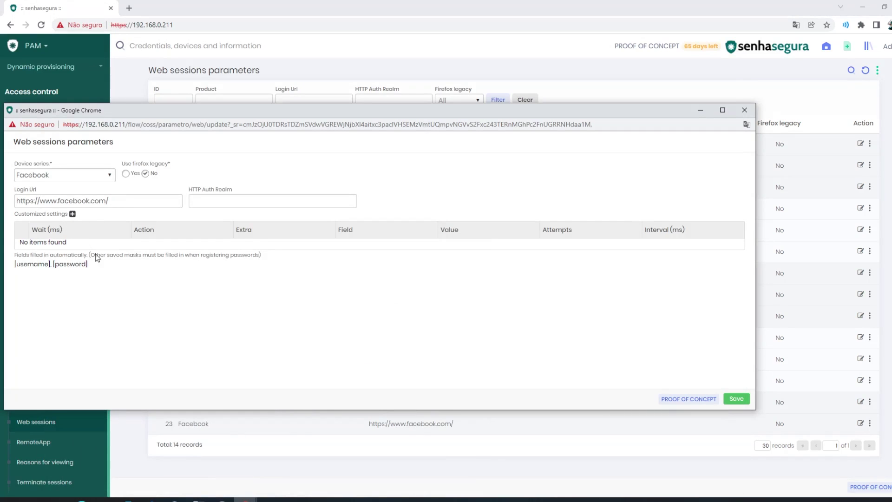
left_click(81, 500)
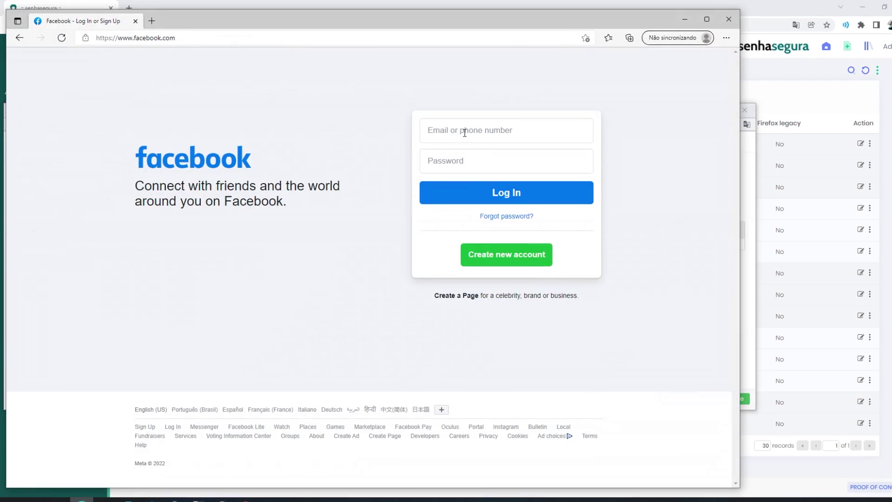
left_click(460, 131)
left_click(455, 165)
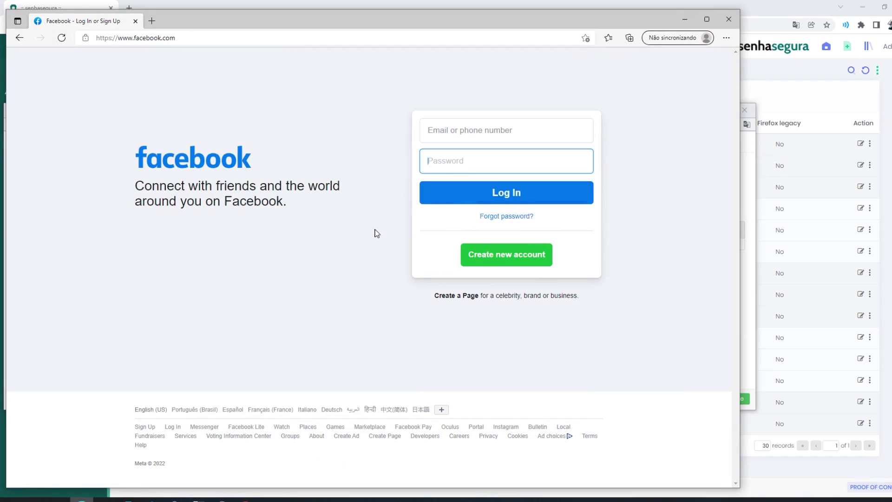
left_click(438, 134)
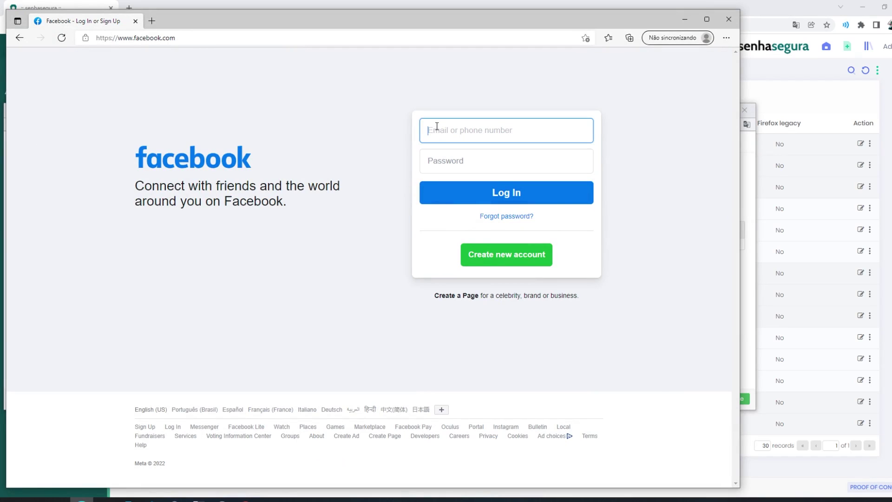
right_click(436, 129)
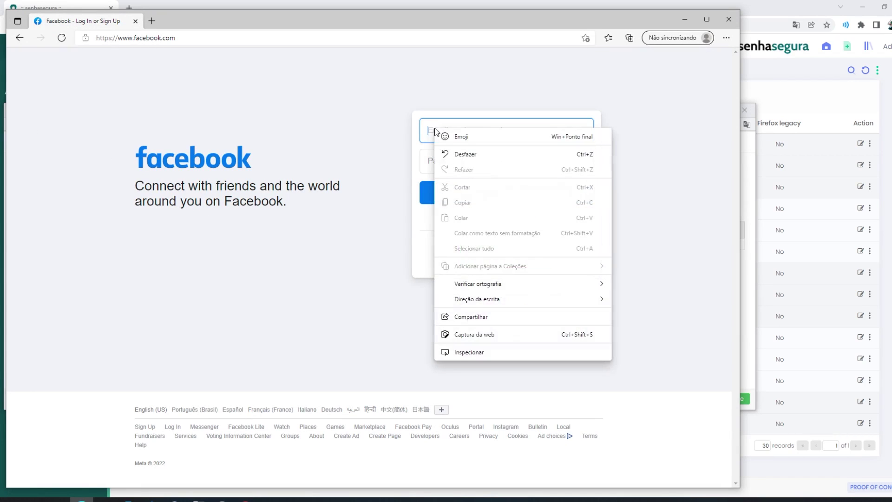
left_click(461, 356)
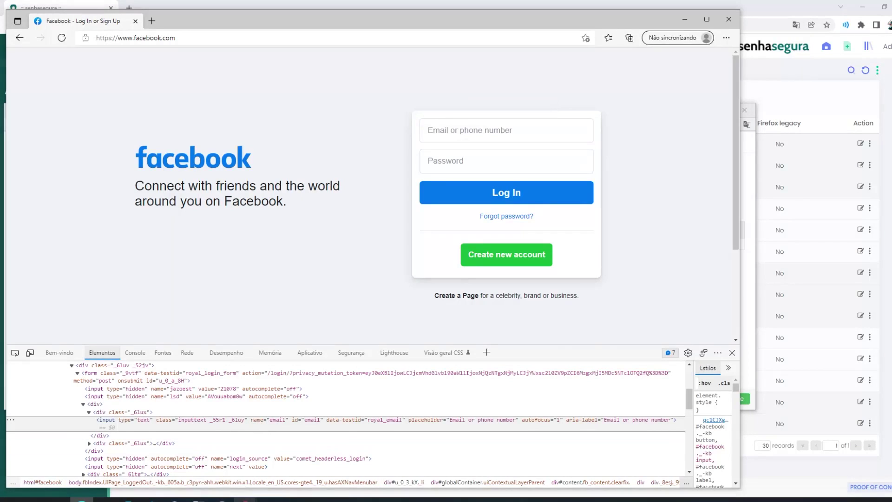
Return to the Facebook web session parameters in Chrome and add three customized settings rows.
left_click(245, 499)
left_click(276, 486)
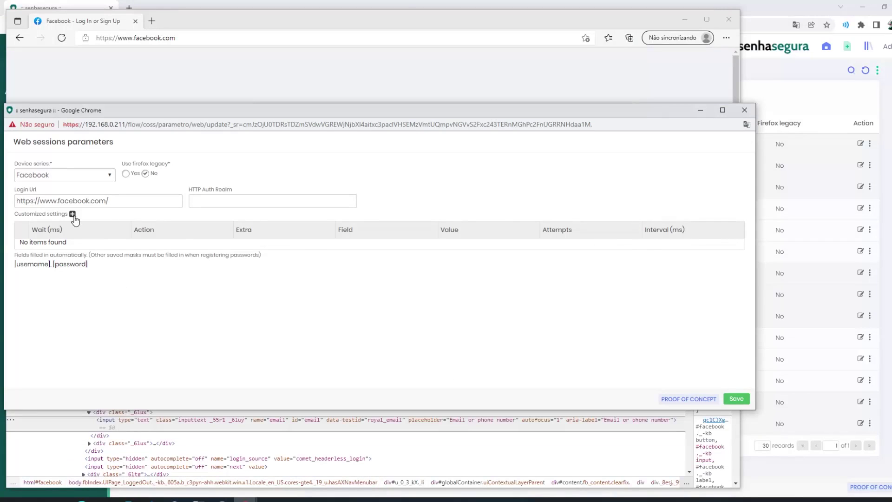
left_click(72, 215)
left_click(72, 215)
left_click(73, 215)
left_click_drag(266, 115, 271, 239)
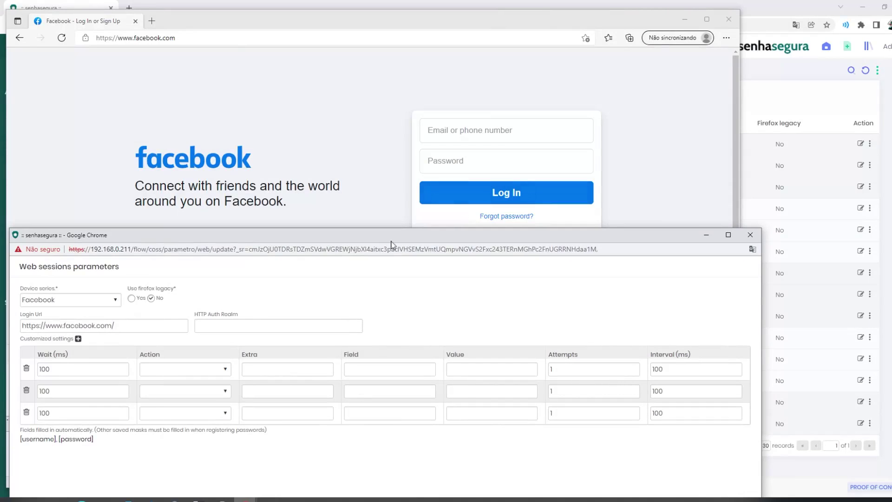
left_click_drag(364, 241, 418, 113)
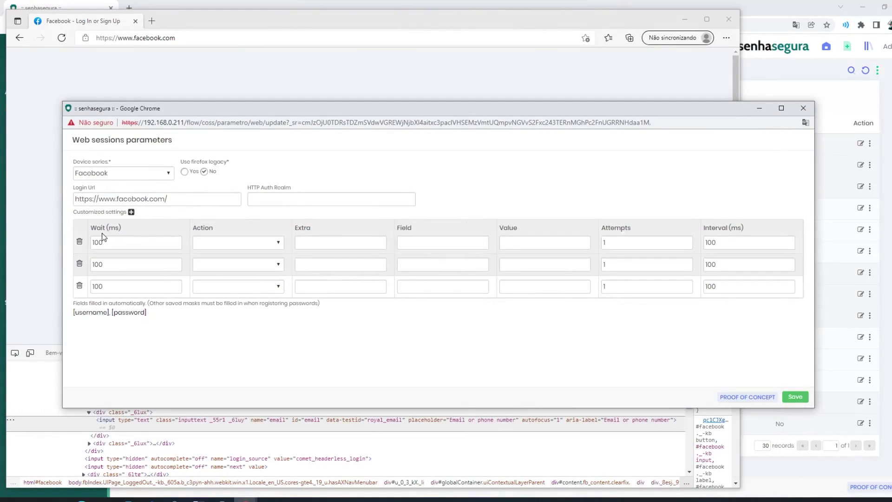
Set the wait time of all three customized settings rows to 2,000 ms.
left_click_drag(114, 242, 82, 241)
type("20")
left_click_drag(110, 264, 79, 267)
type("2,000")
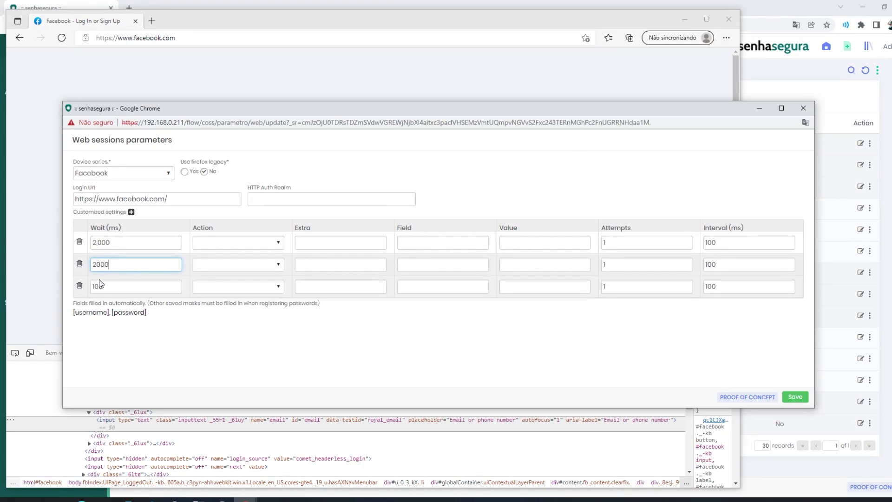
left_click_drag(112, 286, 81, 287)
type("2000")
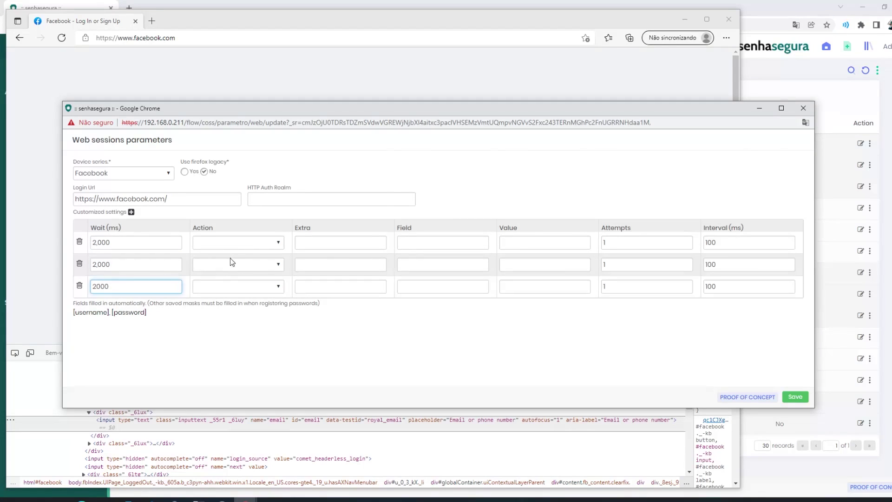
Give the first row the Simulated Fill action and target the field input[name=email].
left_click_drag(308, 118, 314, 164)
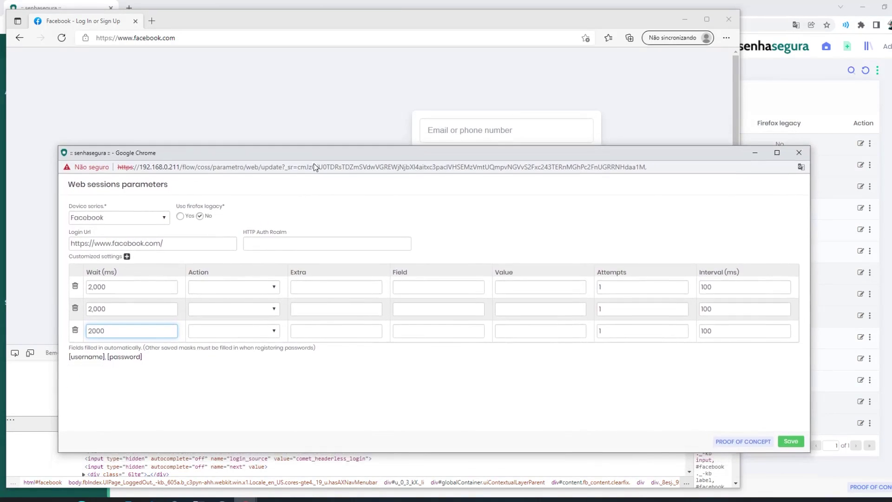
left_click(273, 287)
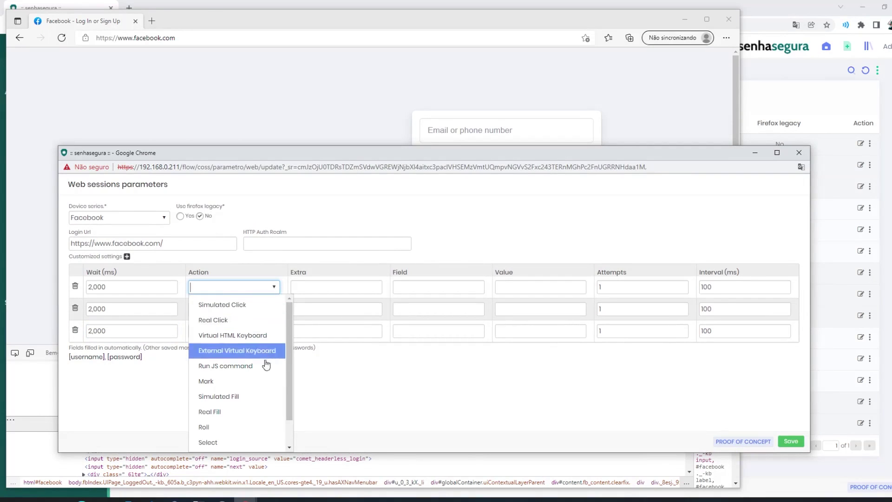
left_click(249, 398)
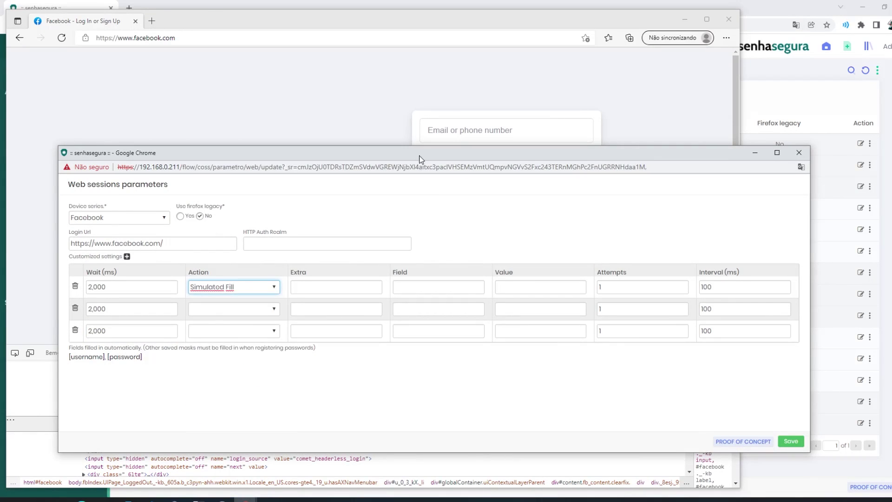
left_click_drag(422, 153, 421, 121)
left_click(439, 254)
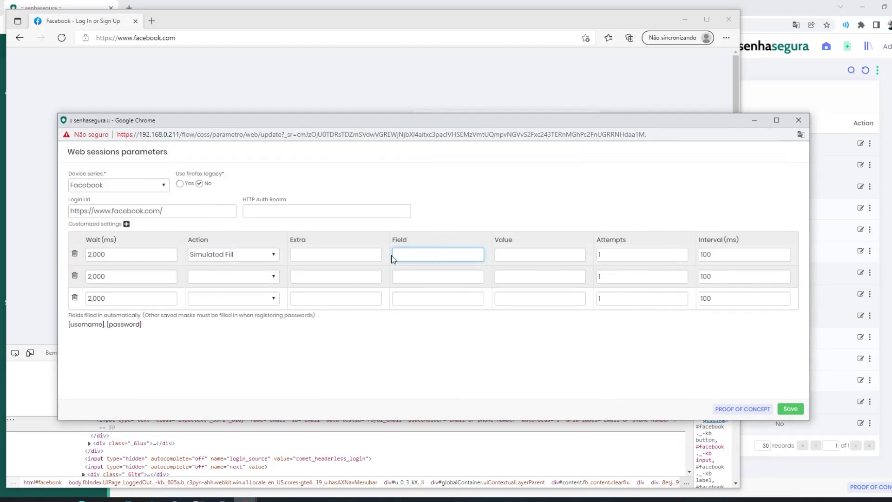
left_click_drag(368, 126, 362, 99)
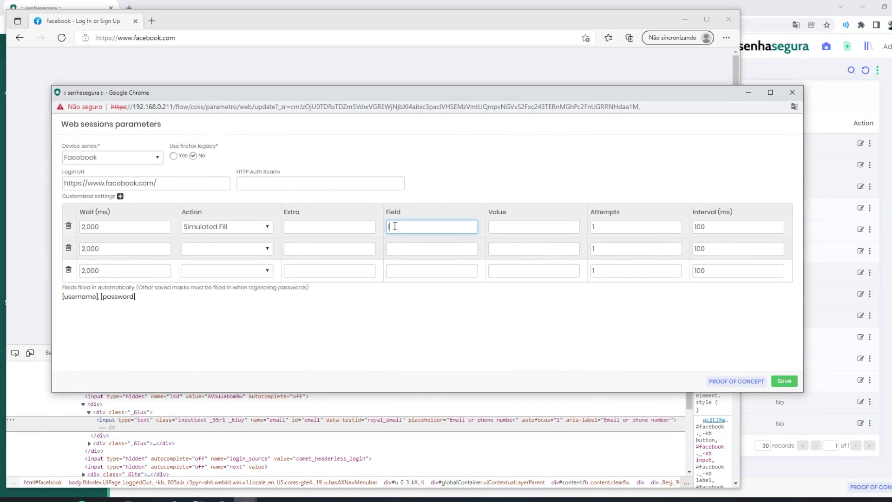
type("input")
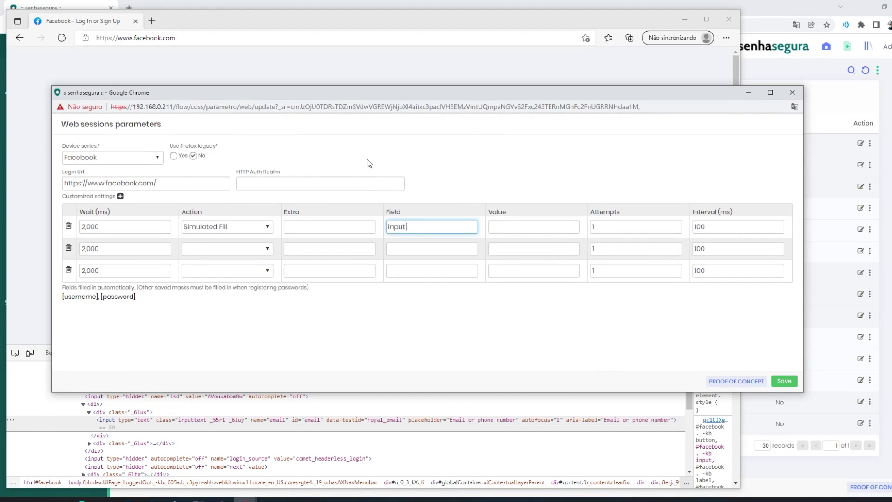
type("[name=email")
Set the first row's value to [username] and its attempts to 3.
left_click(510, 227)
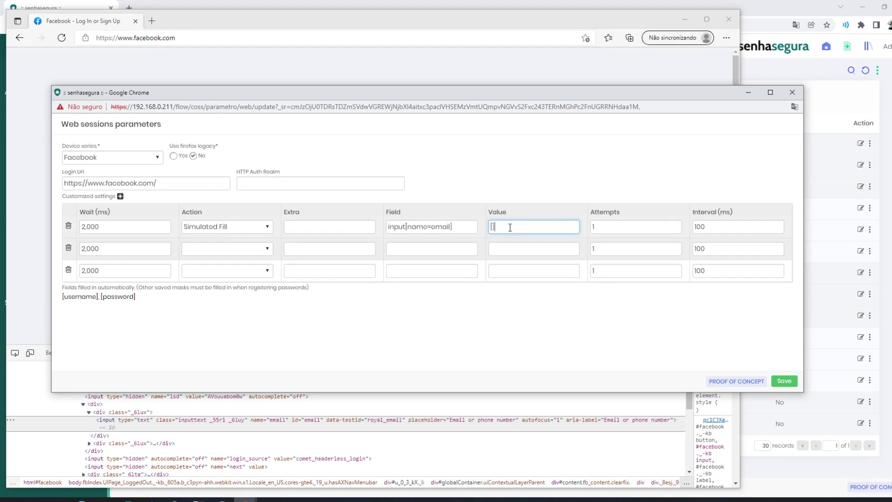
type("[username]")
key("Tab")
key("BackSpace")
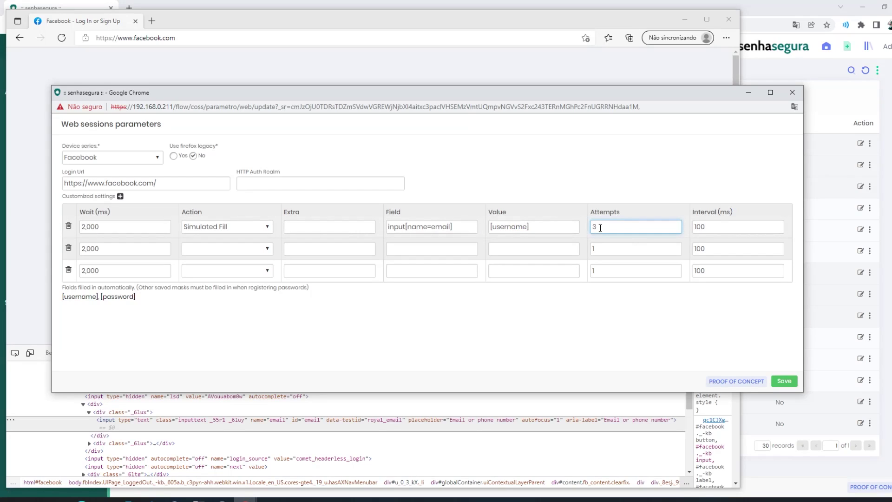
left_click(649, 328)
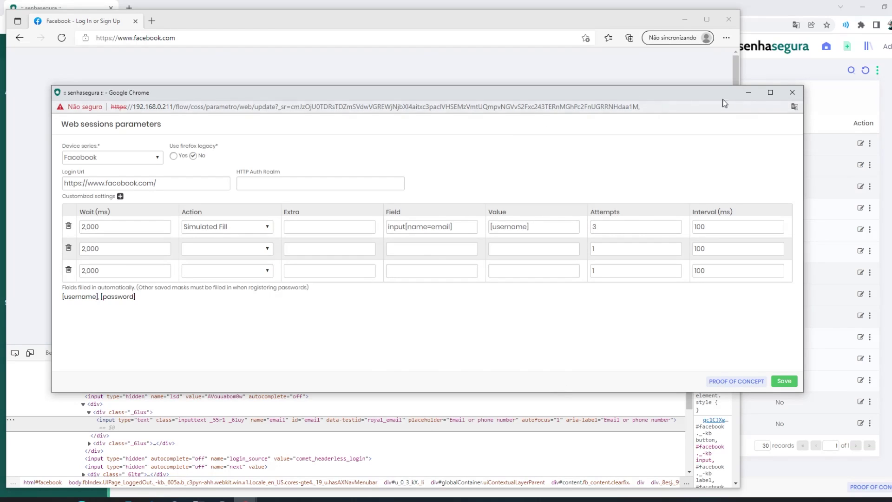
Inspect the HTML of the Facebook login page's password field, keeping it visible beneath the restored session parameters window.
left_click(748, 94)
right_click(449, 161)
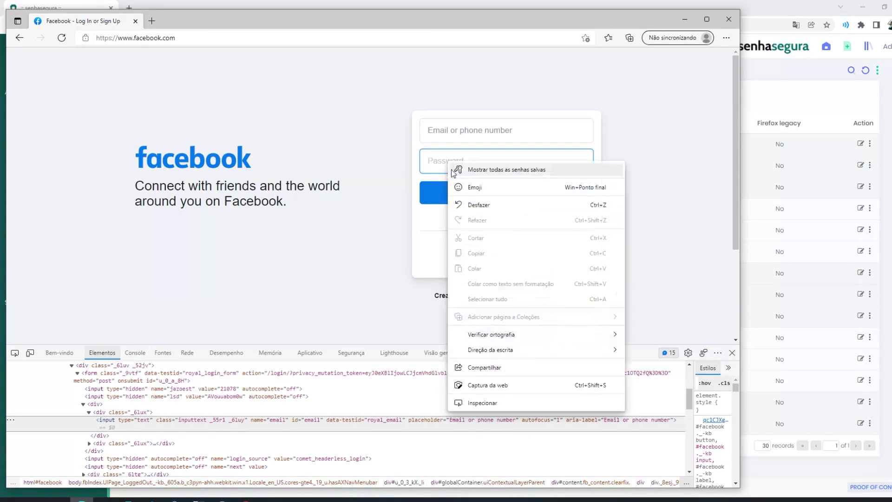
left_click(462, 402)
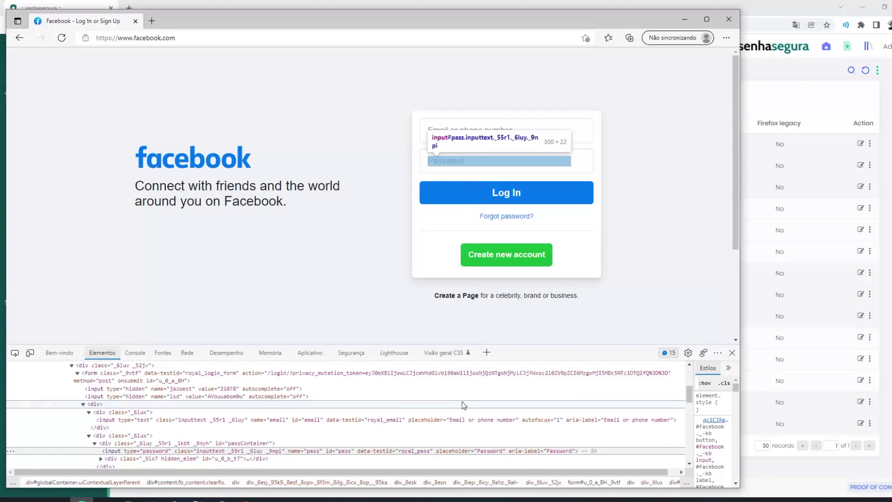
scroll(119, 390, "down", 2)
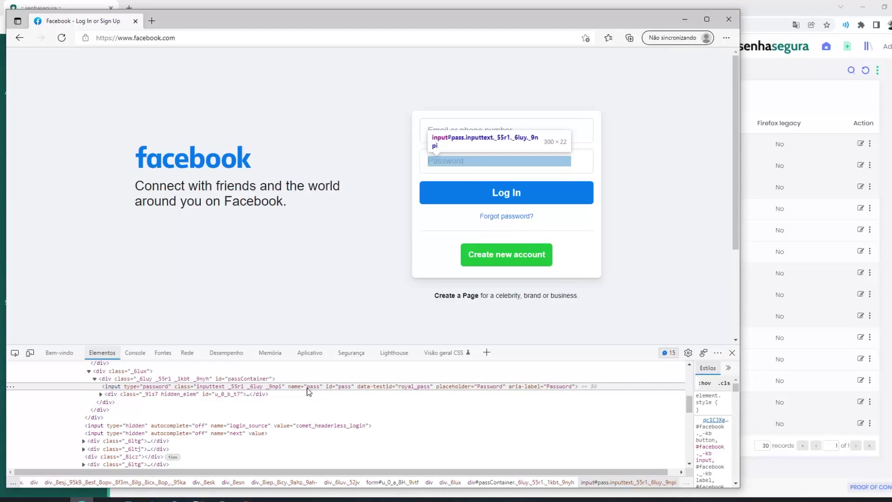
mouse_move(242, 498)
left_click(296, 488)
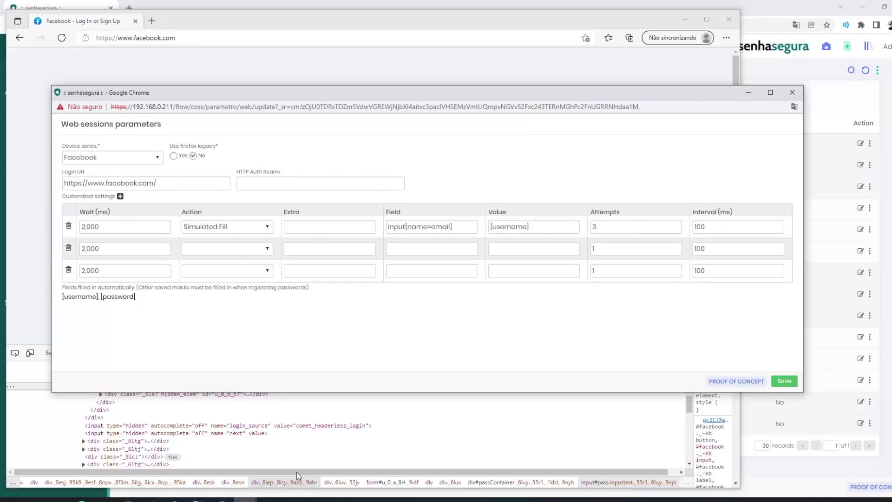
left_click_drag(323, 92, 318, 40)
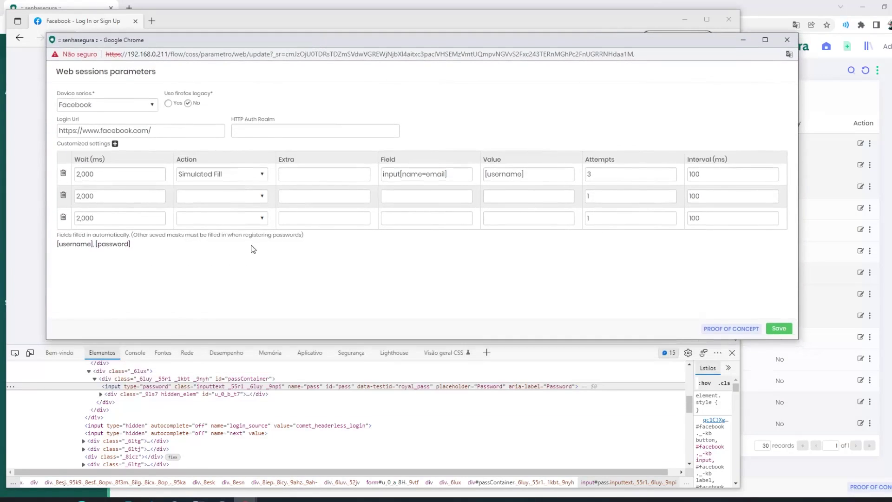
Give the second customized settings row the Simulated Fill action and target the field input[name=pass].
left_click(263, 197)
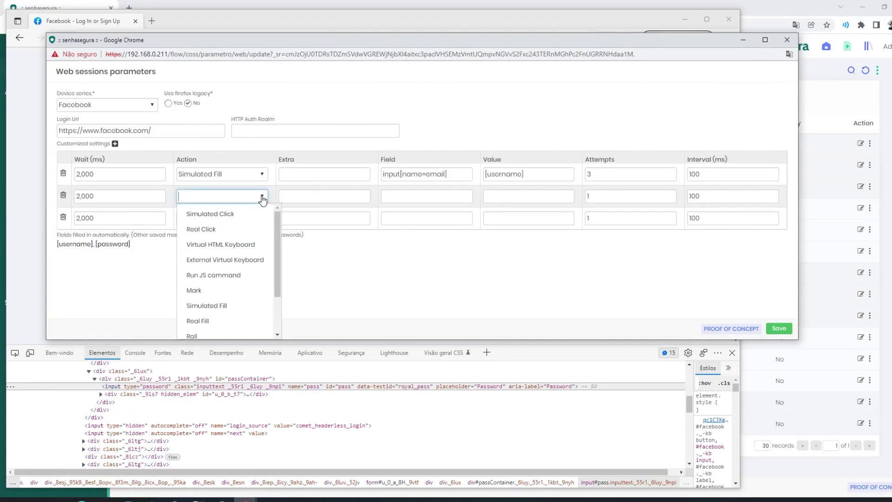
left_click(219, 305)
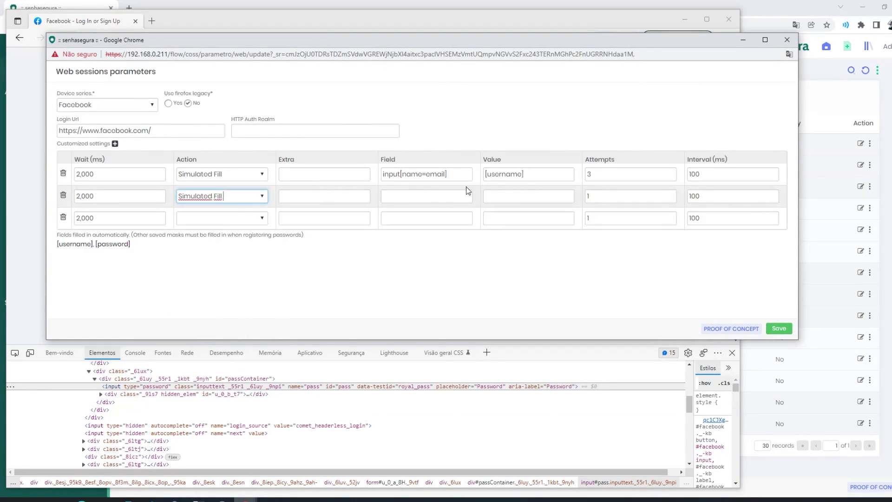
left_click(399, 199)
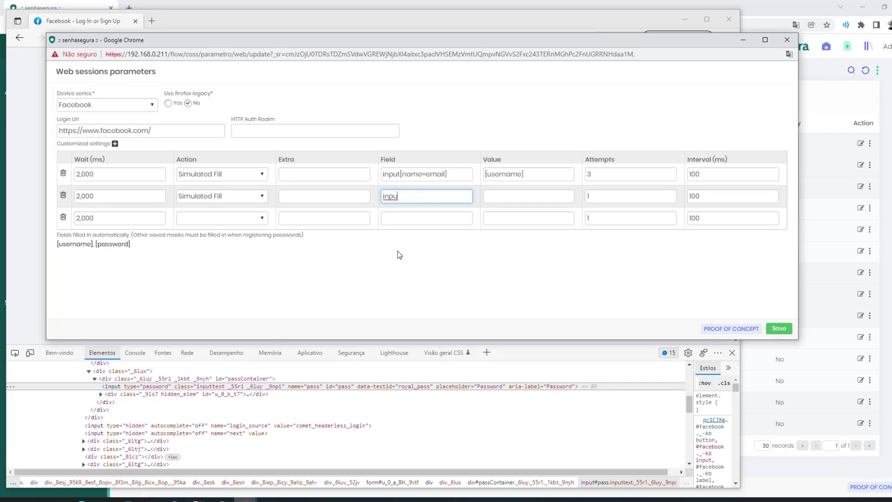
type("t[]")
type("name=pass")
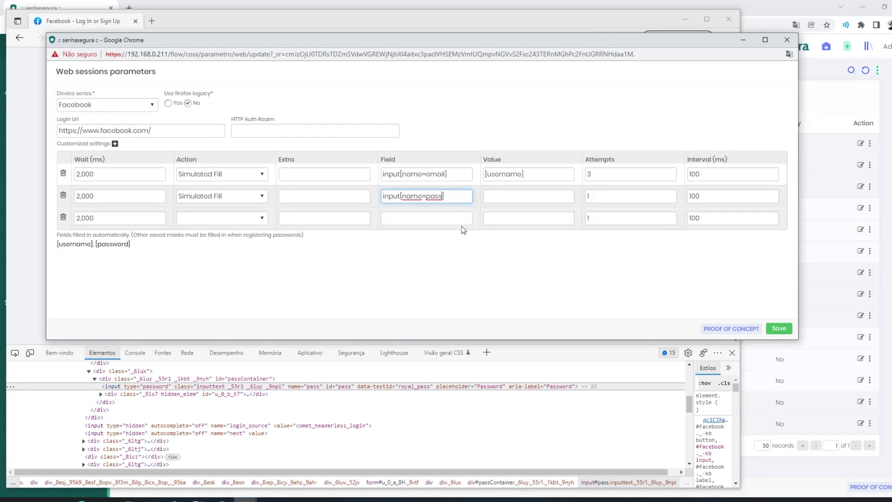
Set the second row's value to the [password] mask and its attempts to 3.
left_click(495, 197)
type("[")
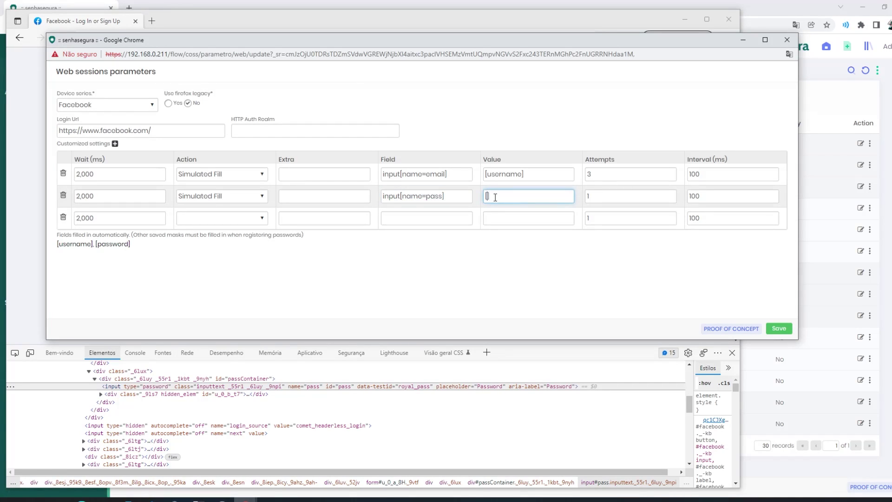
type("password]")
left_click(602, 197)
key("BackSpace")
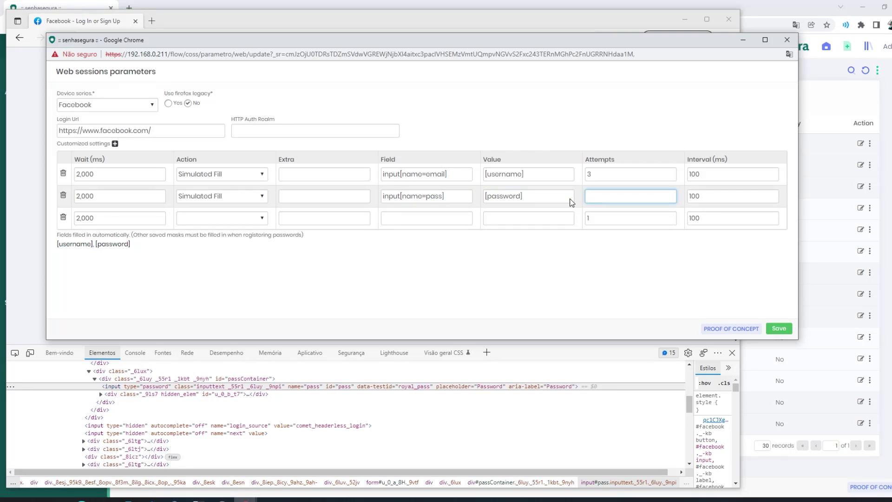
type("3")
left_click(549, 276)
Inspect the HTML of the Facebook page's Log In button, then return to the web sessions parameters window.
left_click(743, 40)
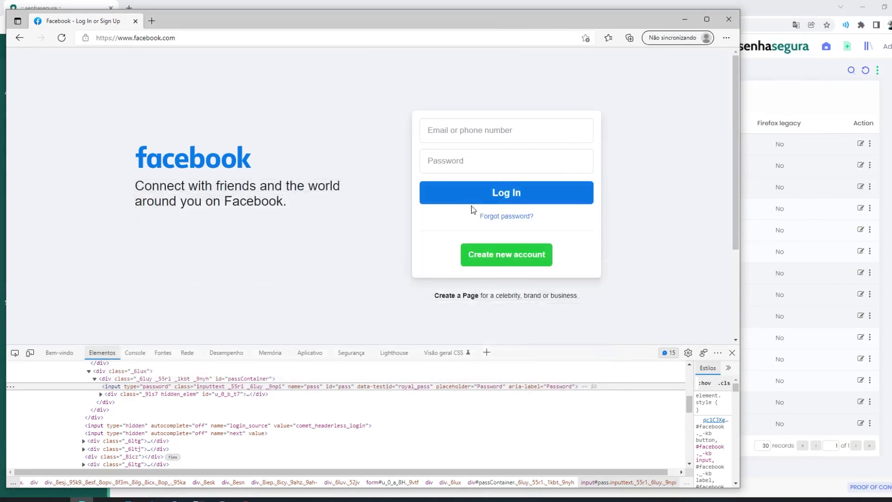
right_click(461, 190)
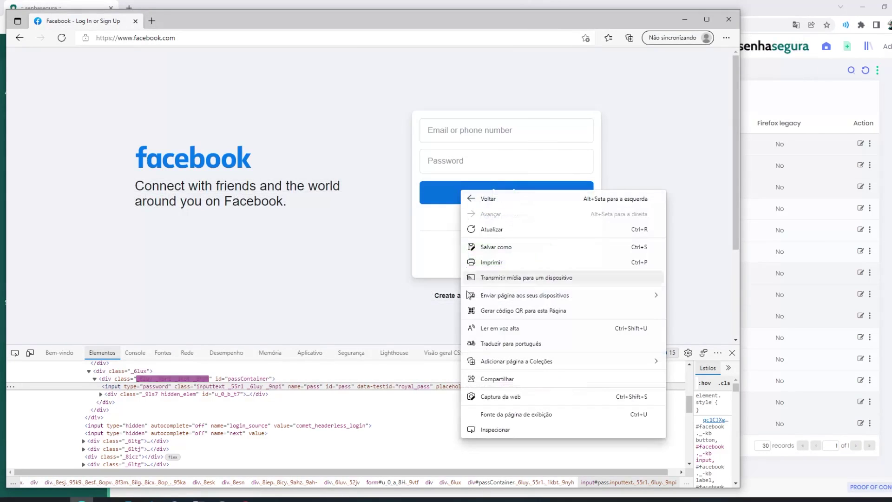
left_click(489, 430)
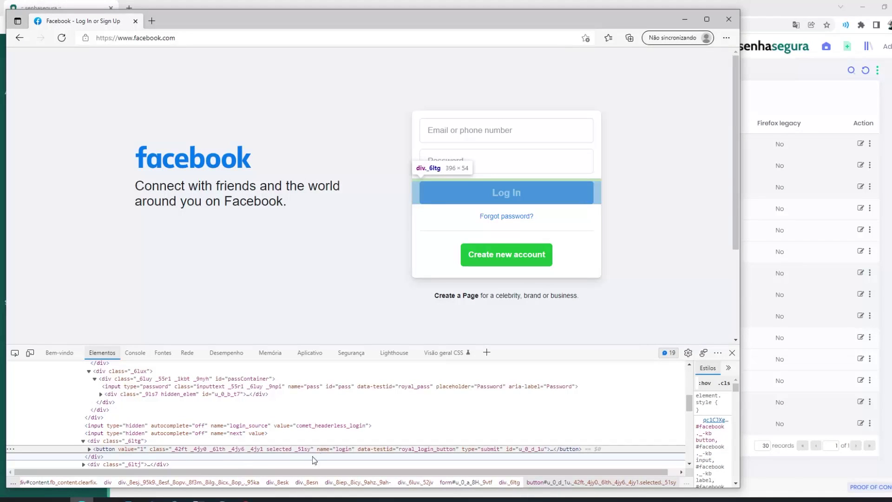
left_click(245, 498)
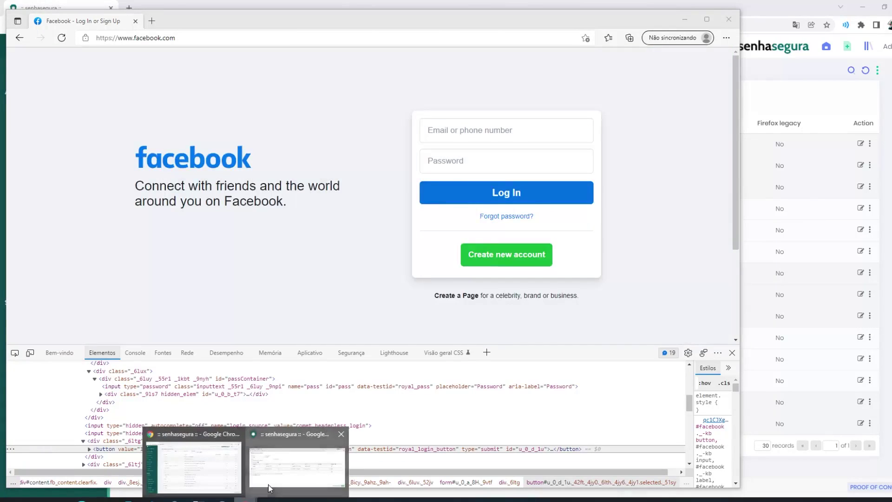
left_click(268, 484)
Give the third row the Simulated Click action and target the field button[name=login].
left_click(115, 144)
left_click(263, 221)
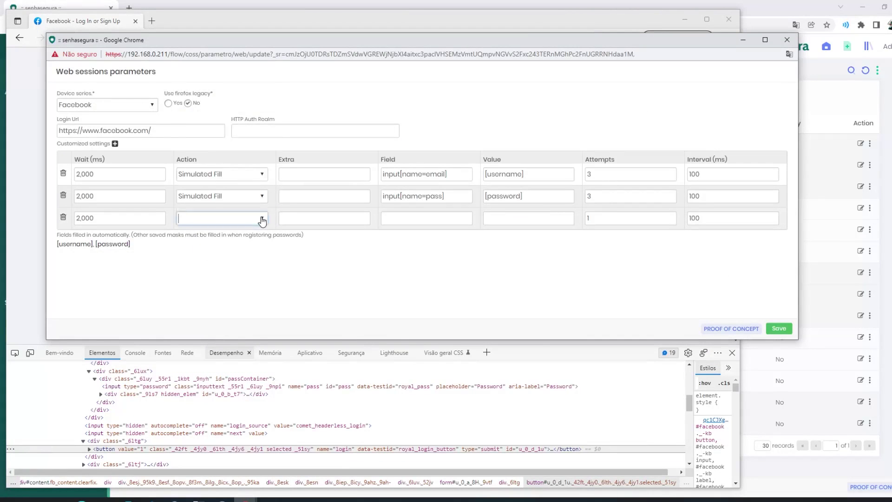
left_click(263, 221)
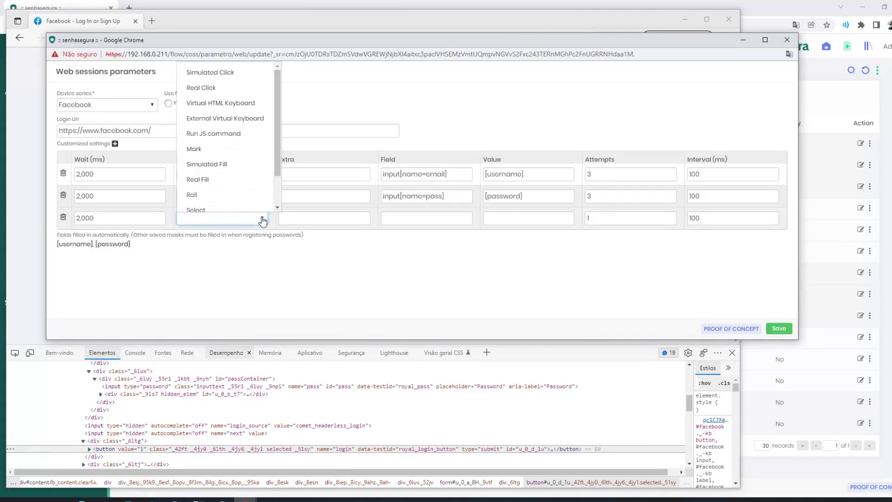
left_click(236, 74)
left_click(409, 219)
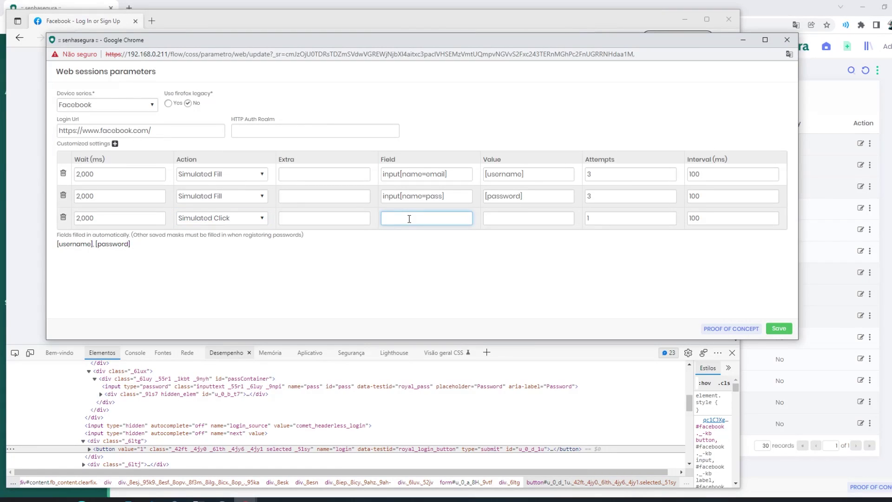
type("button")
type("[")
type("name")
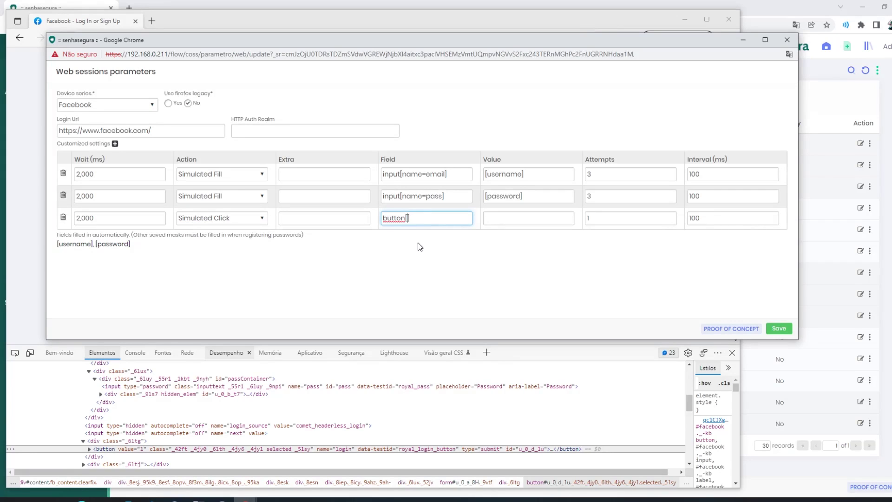
type("=login]")
Set the third row's attempts to 3 and save the Facebook web session parameters.
left_click_drag(591, 219, 582, 221)
key("BackSpace")
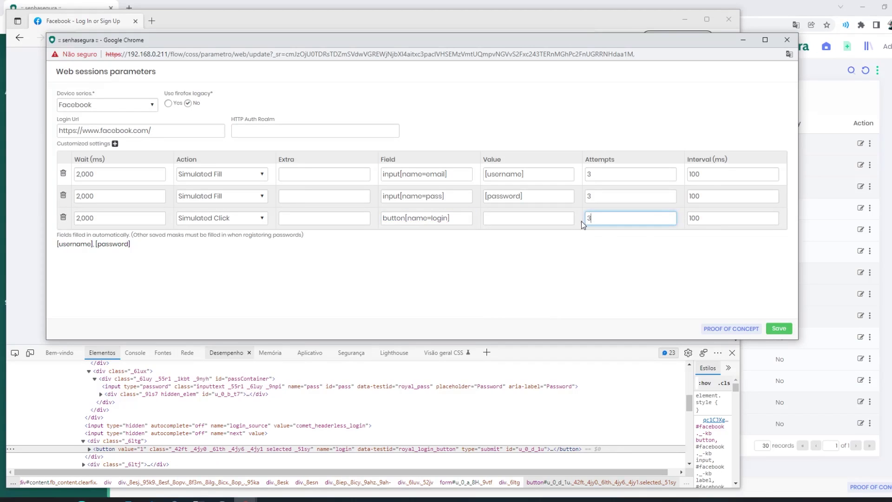
left_click(630, 252)
left_click(779, 327)
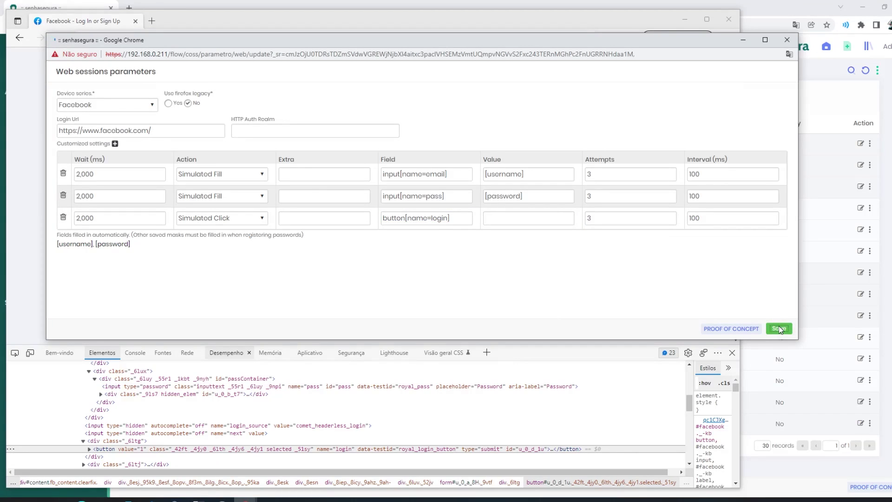
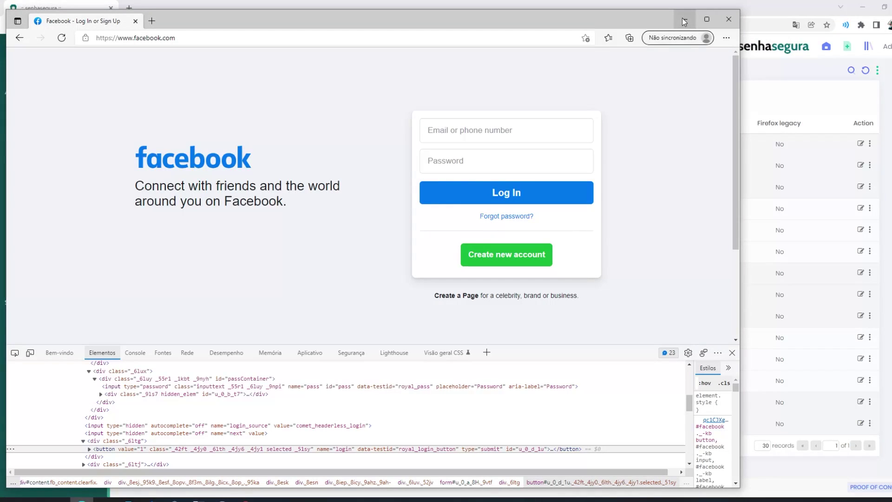
Minimize the browser window showing the Facebook login page and open the list of all credentials in senhasegura.
left_click(682, 18)
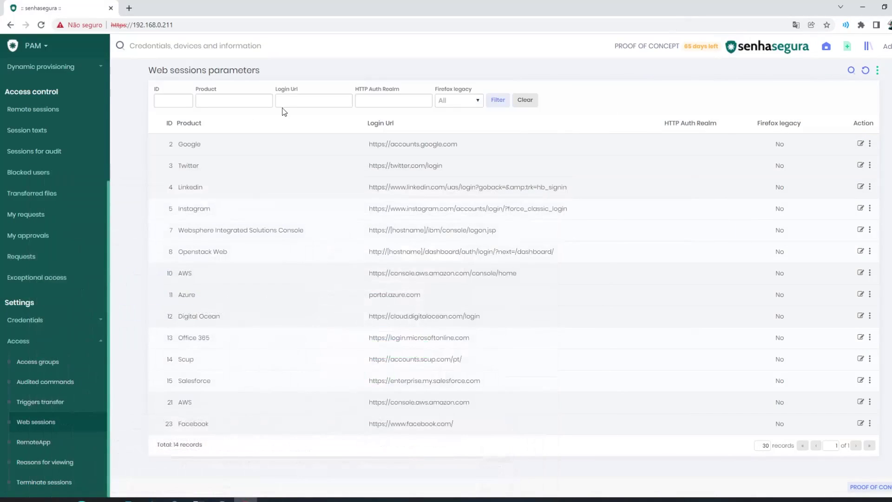
scroll(47, 191, "up", 4)
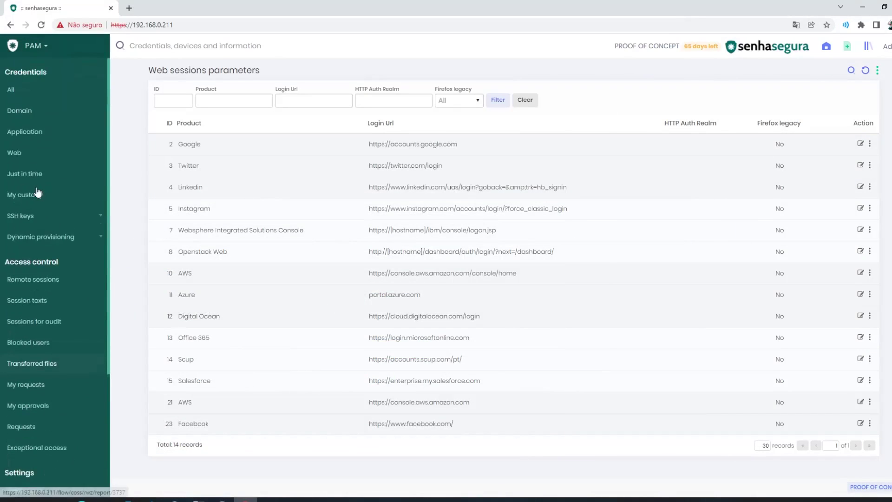
left_click(28, 91)
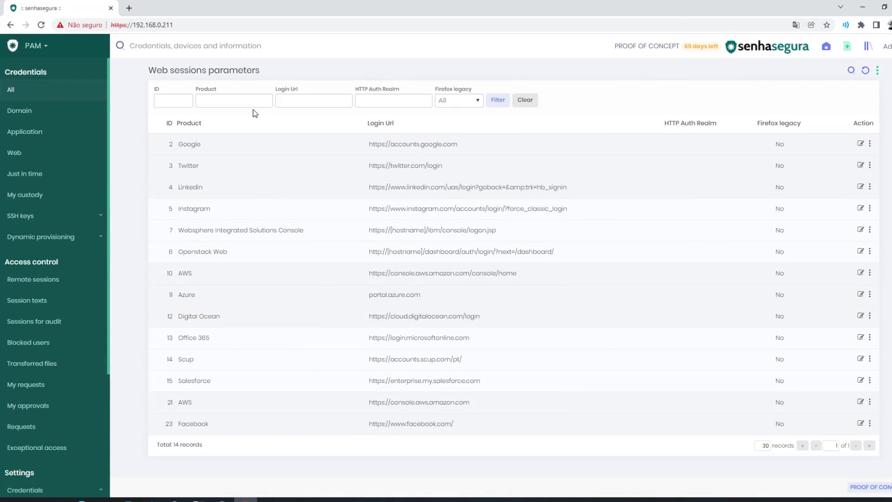